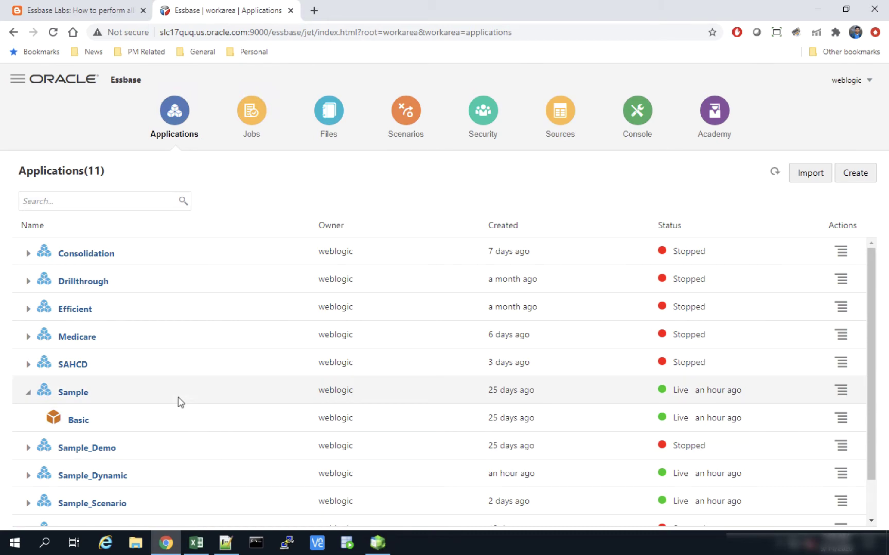
Select the Sample application's Basic database in the Essbase applications list
left_click(181, 416)
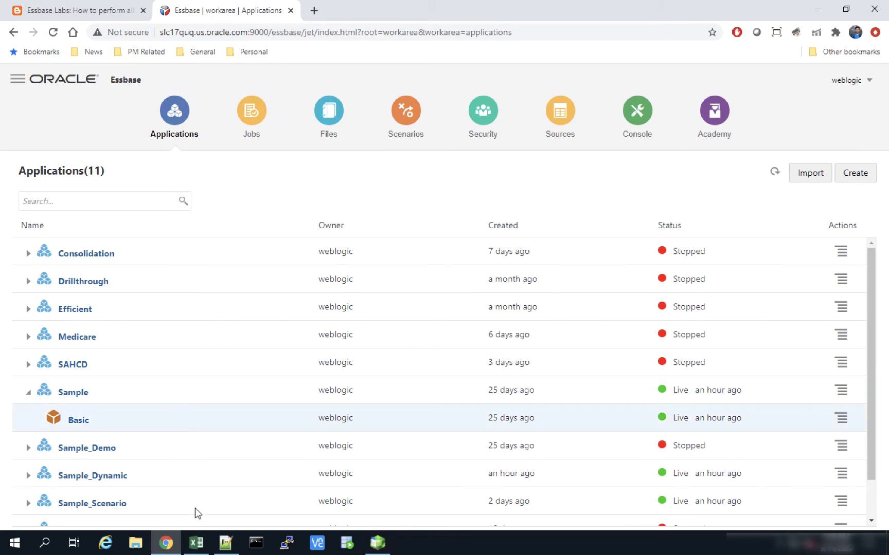
In an ad hoc sheet on Sample Basic, submit 1000 as Connecticut's January Sales
left_click(195, 543)
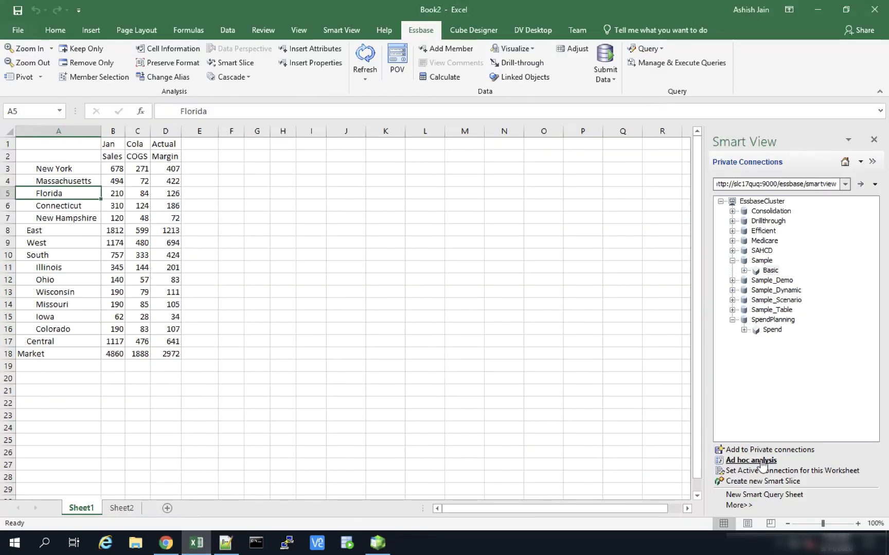
left_click(762, 460)
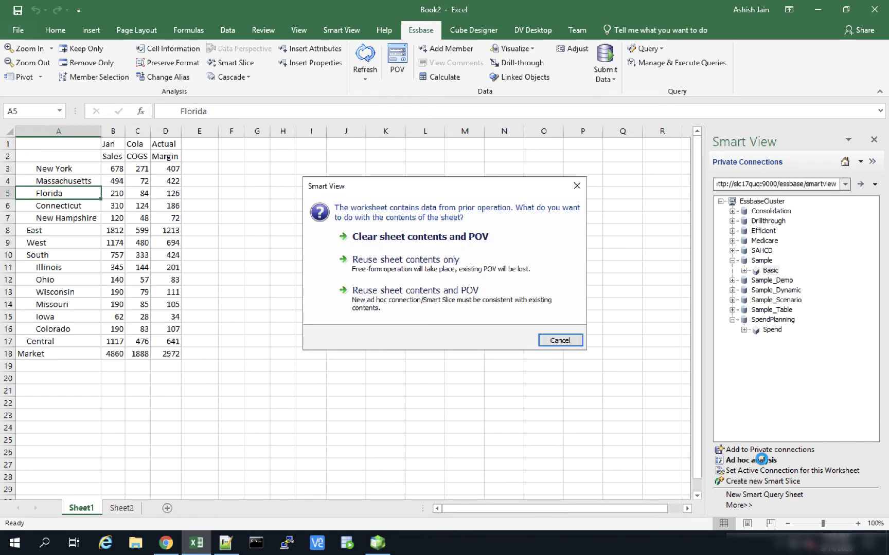
left_click(418, 289)
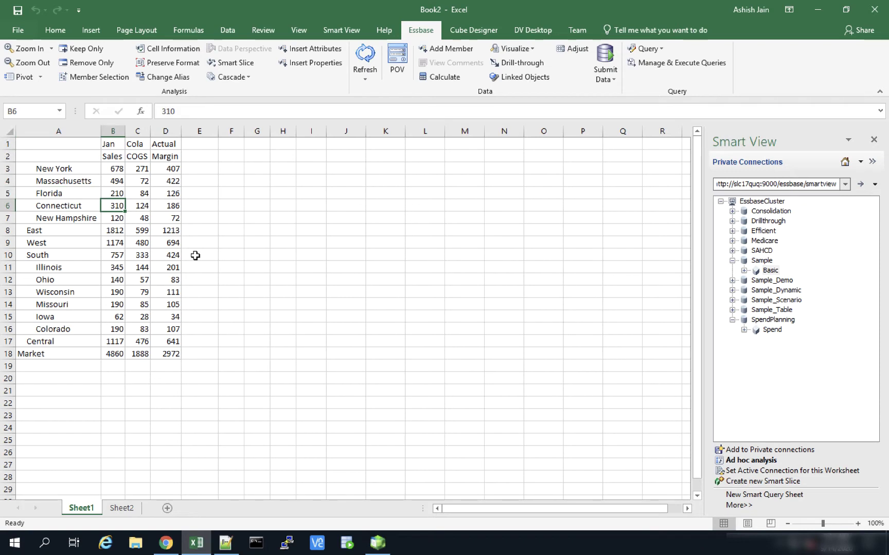
type("1000")
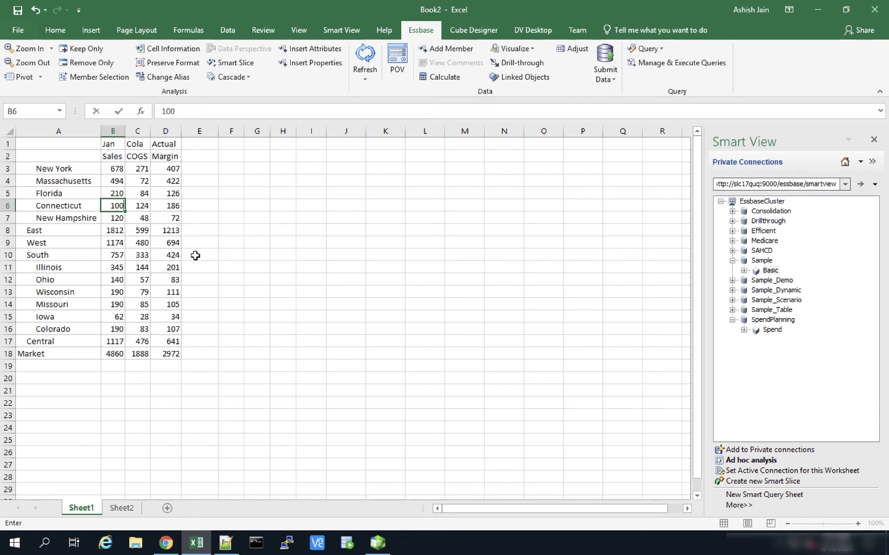
left_click(134, 245)
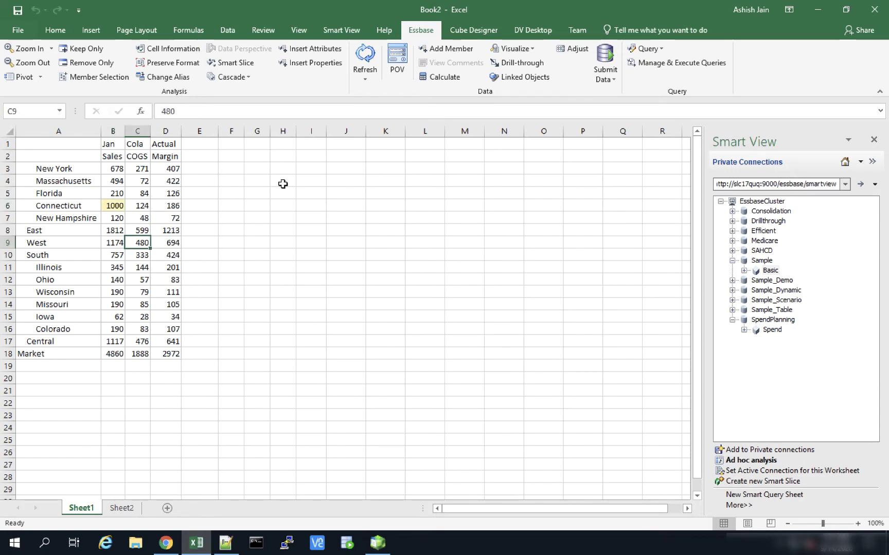
left_click(604, 59)
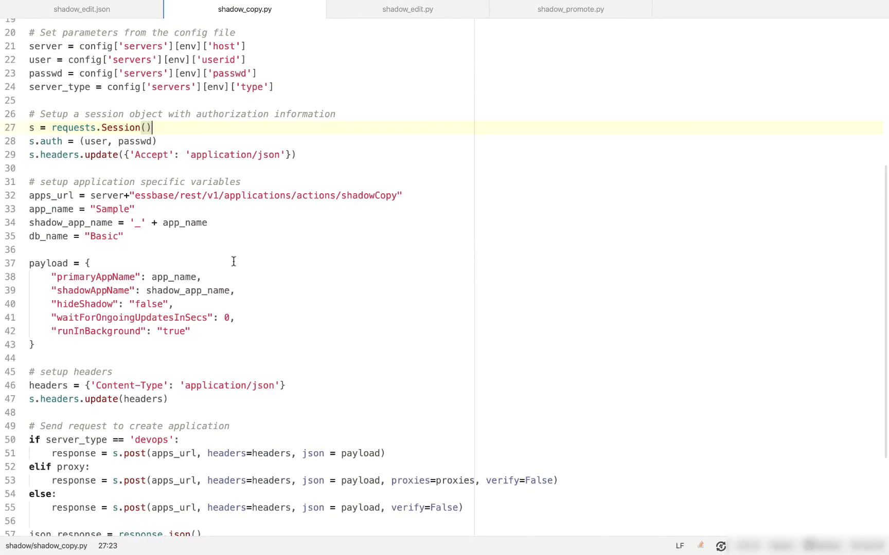
left_click_drag(90, 196, 413, 196)
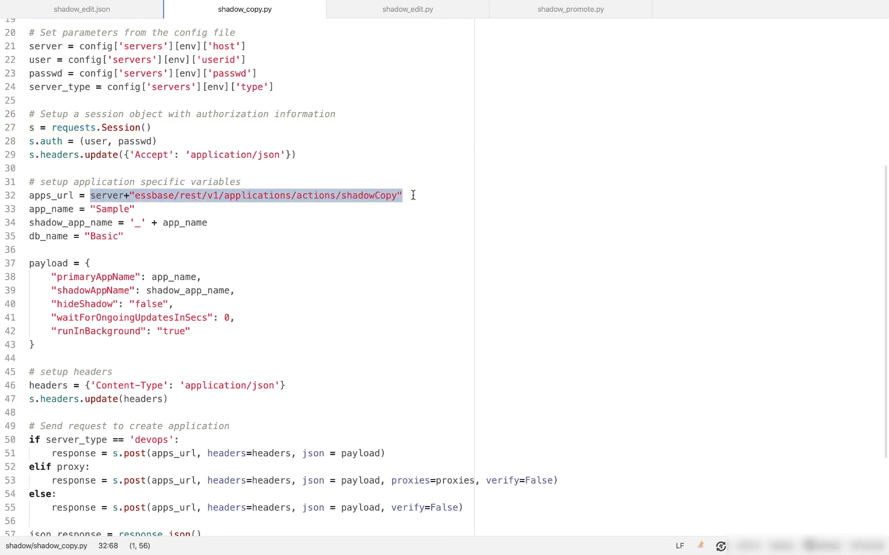
scroll(413, 195, "down", 1)
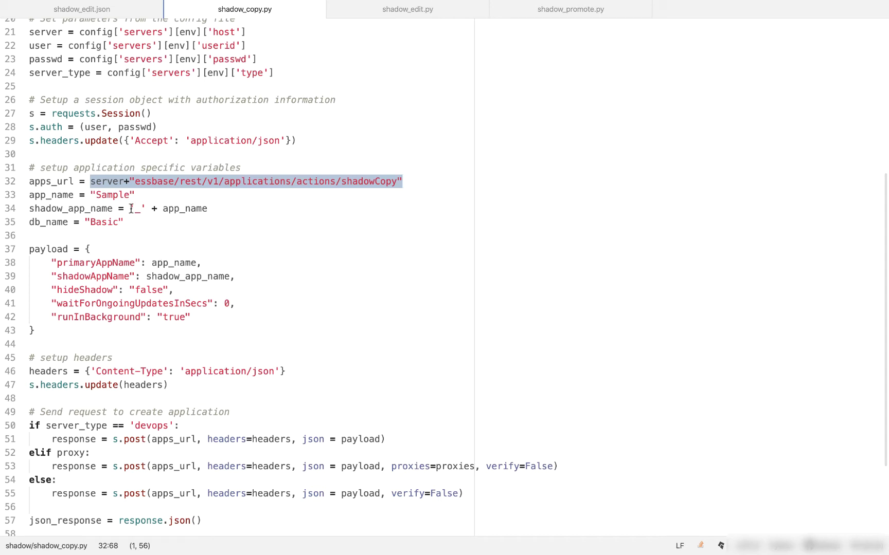
left_click_drag(131, 208, 207, 208)
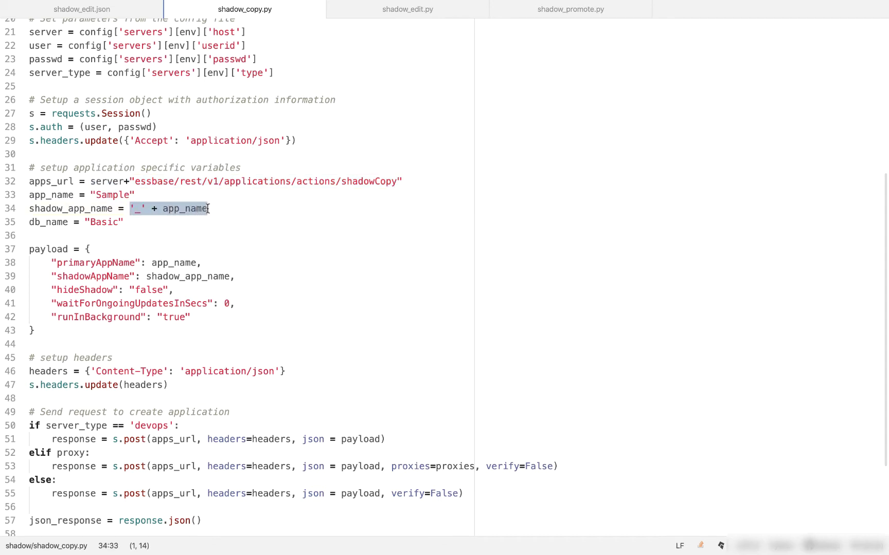
double_click(174, 317)
scroll(174, 316, "down", 1)
double_click(153, 280)
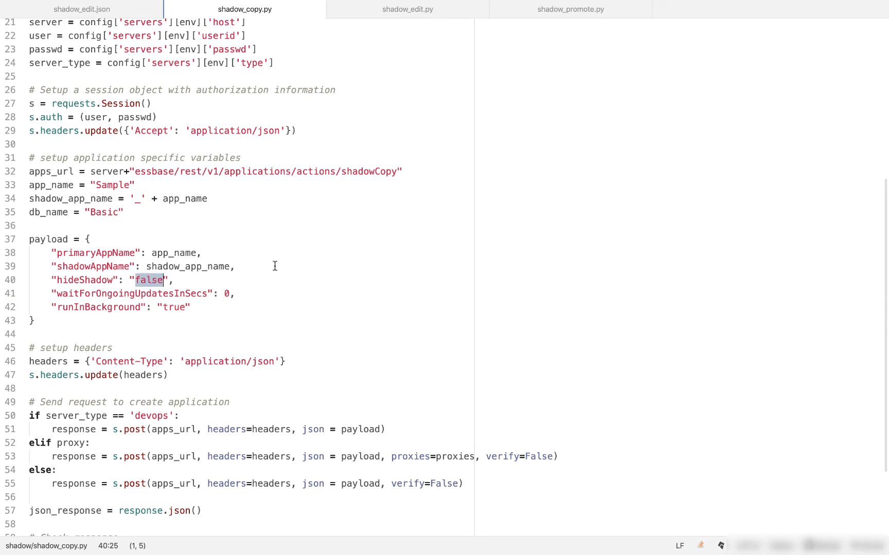
List the shadow folder and run python shadow_copy.py to create Sample's shadow application
key("ctrl+Right")
type("ls")
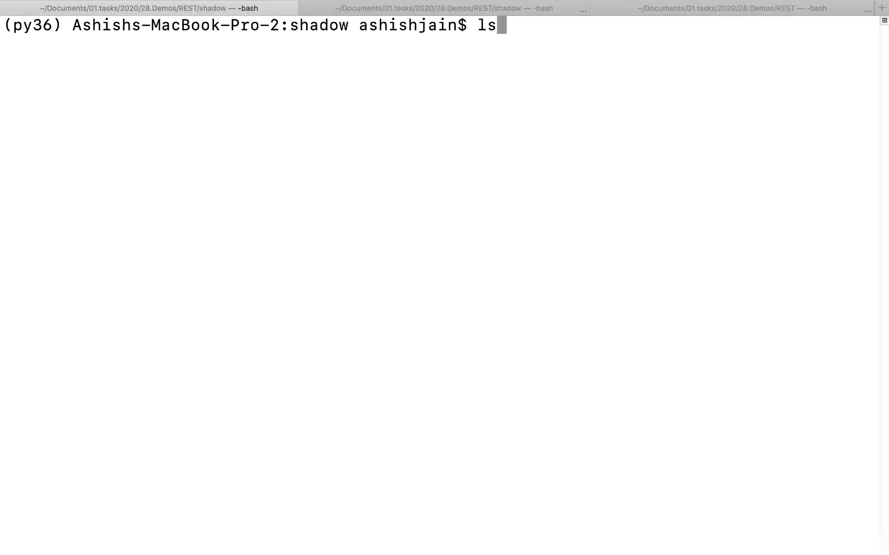
key("Return")
type("pytho")
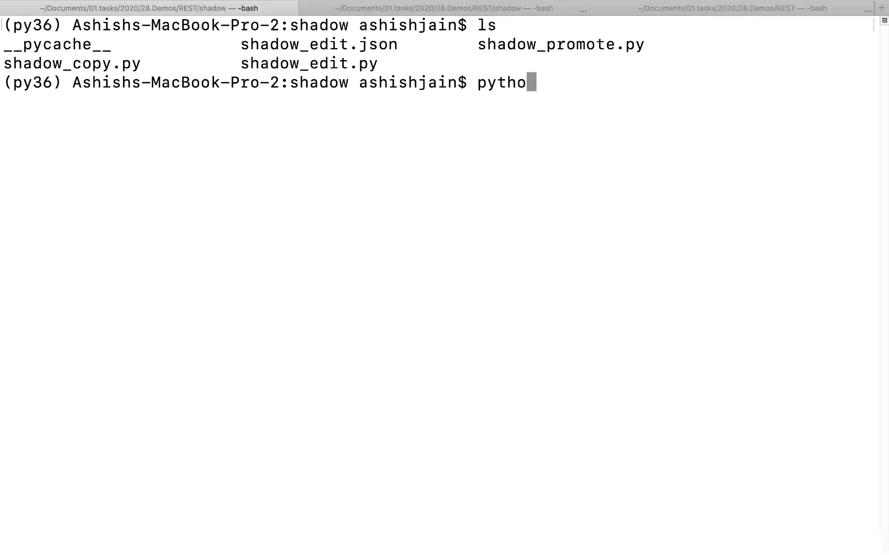
type("n")
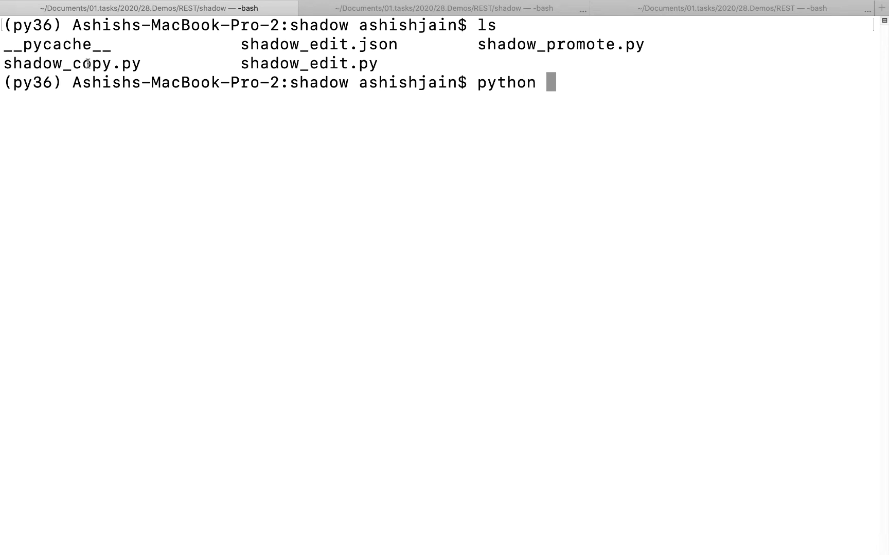
double_click(88, 63)
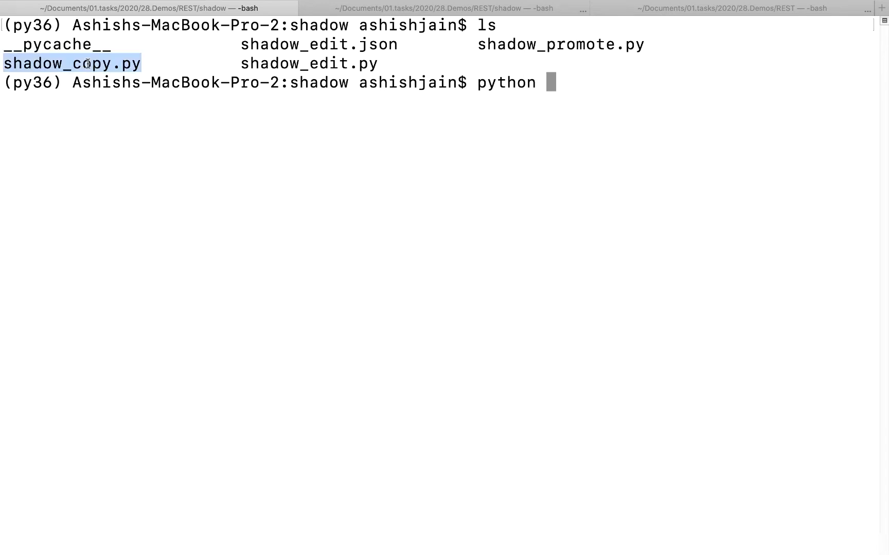
type("shadow_copy.py")
key("Return")
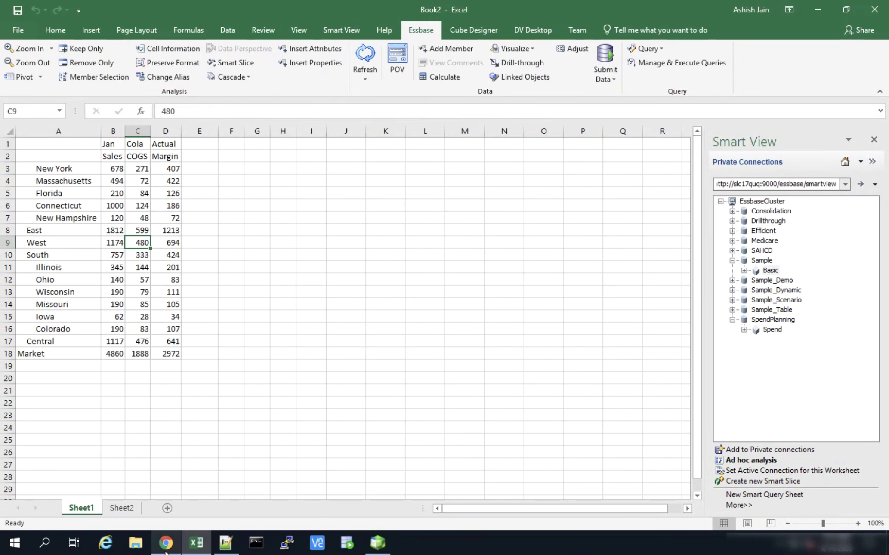
Confirm the new stopped _Sample shadow appears on the Essbase Applications page
left_click(166, 542)
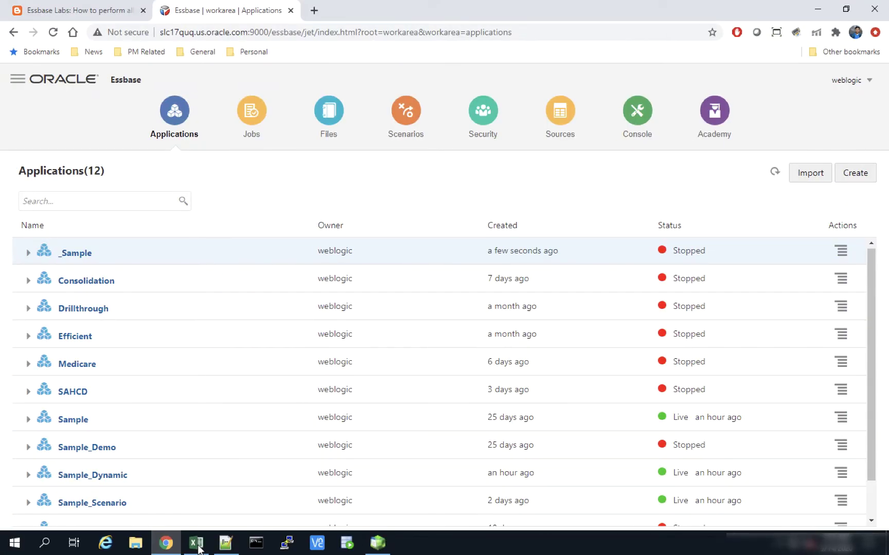
left_click(197, 545)
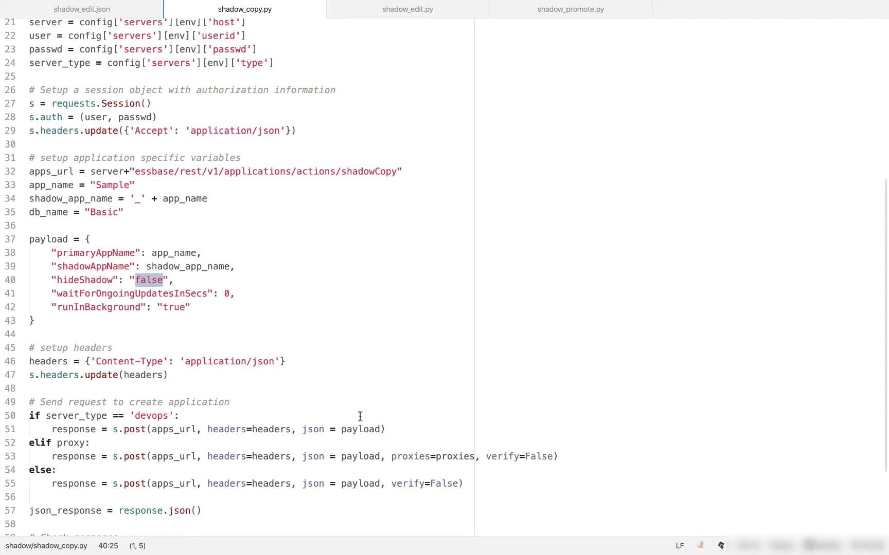
Run shadow_edit.py to move Connecticut under Central after Ohio, confirming one member updated
key("ctrl+Right")
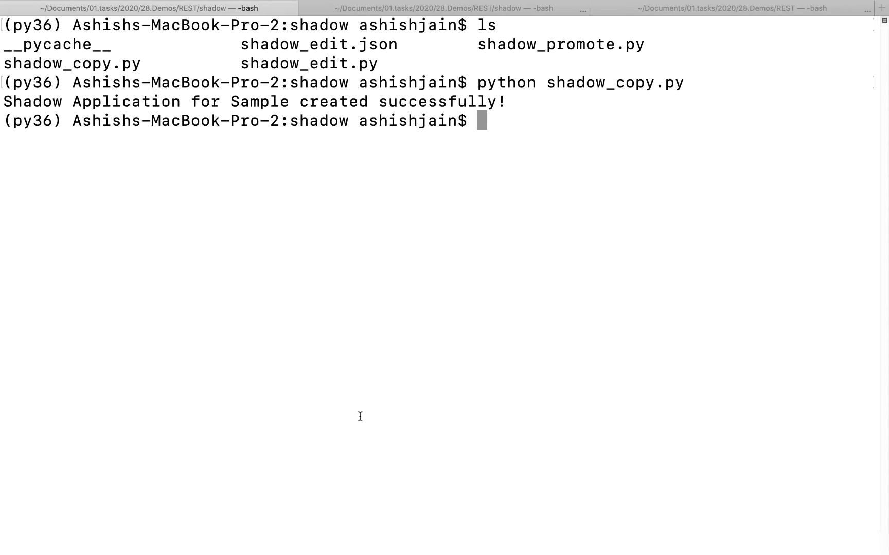
type("python shadow_edit.py")
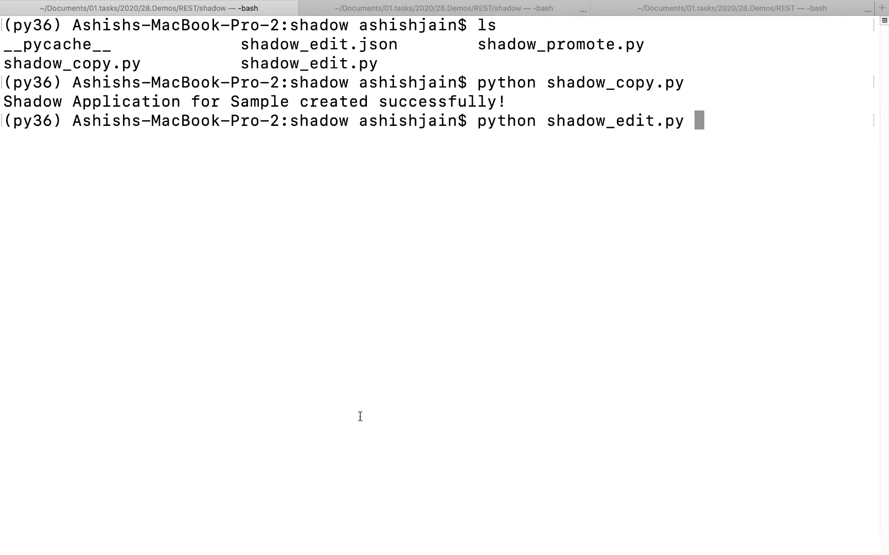
key("ctrl+Left")
key("ctrl+shift+Tab")
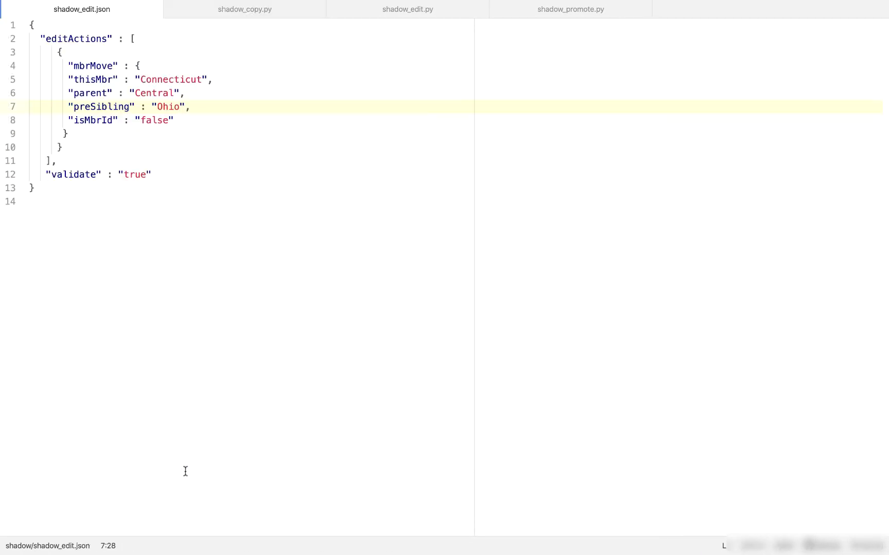
double_click(154, 79)
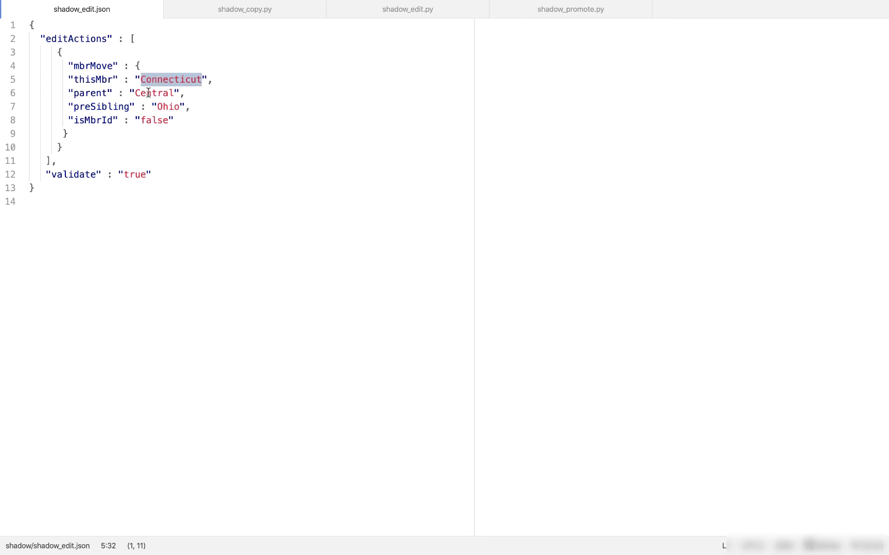
double_click(149, 92)
key("Down")
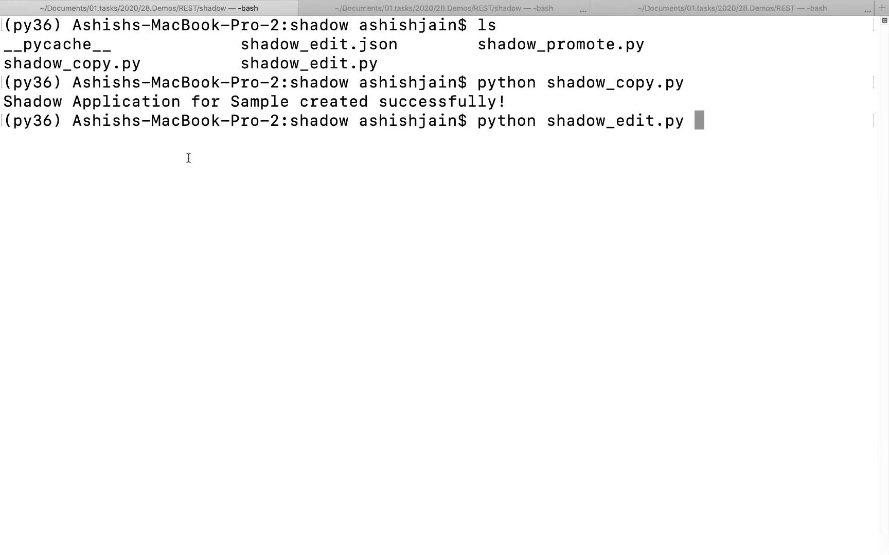
key("Return")
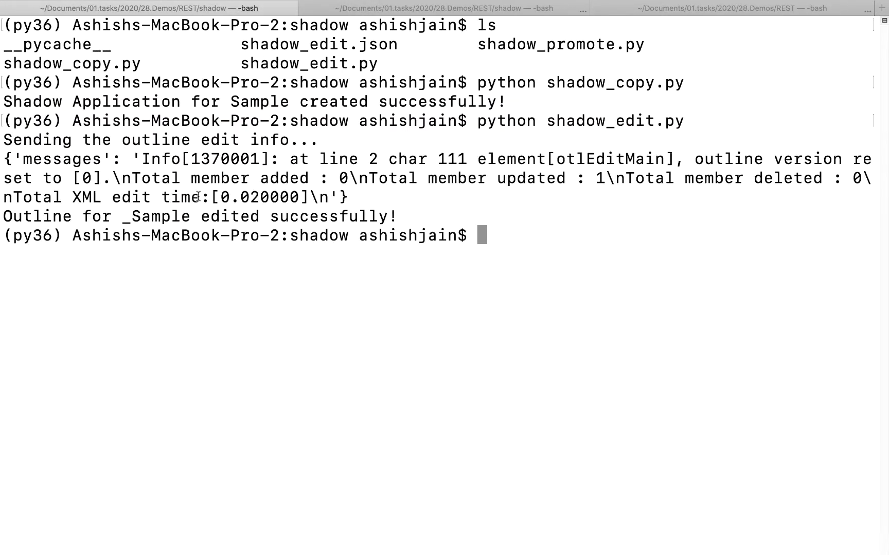
left_click_drag(368, 178, 605, 178)
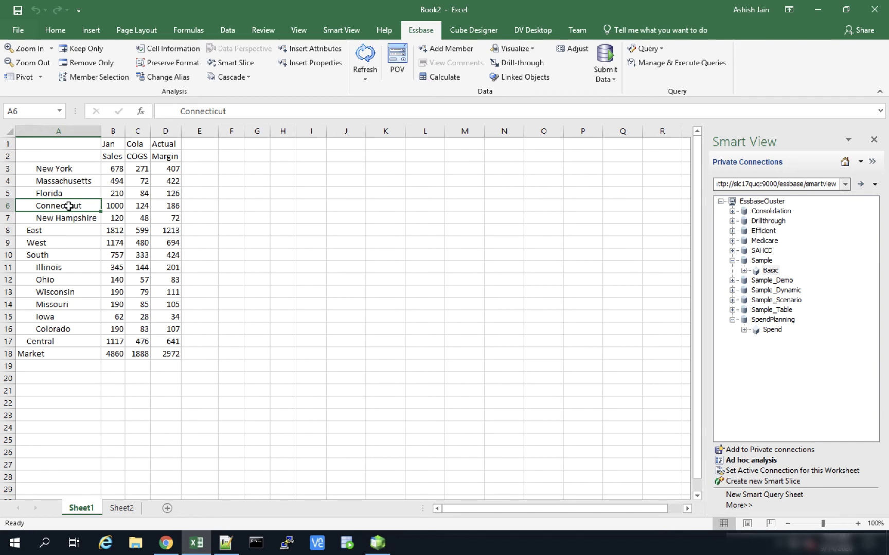
Re-expand East, enter 310 as Connecticut's Jan Sales, and attempt to submit it
double_click(70, 207)
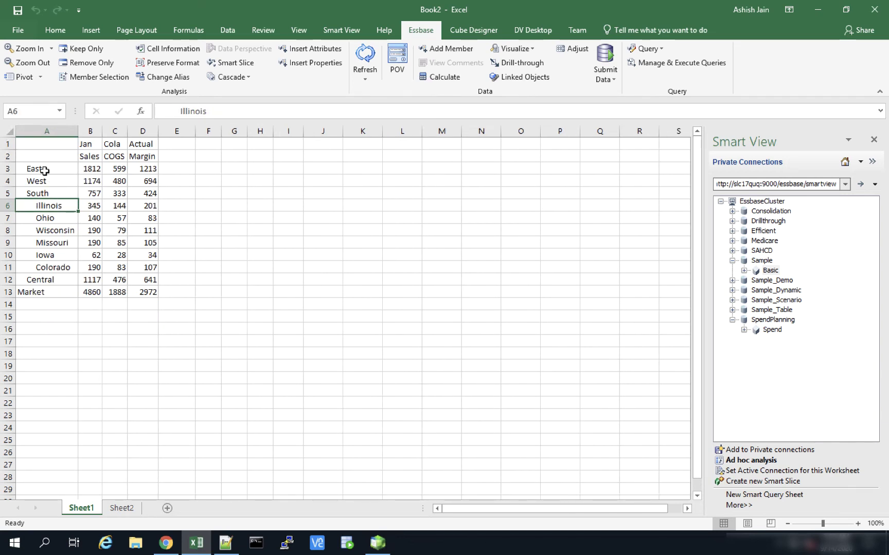
left_click(44, 170)
double_click(45, 171)
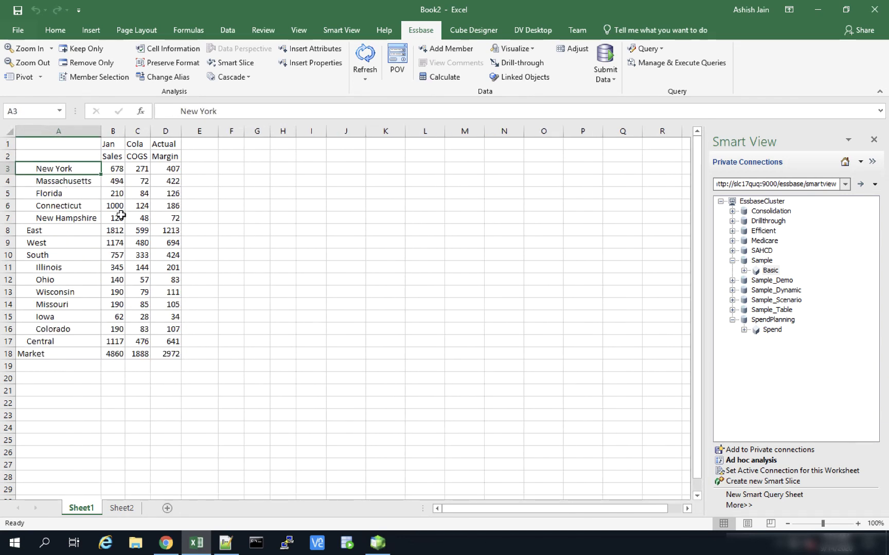
left_click(114, 206)
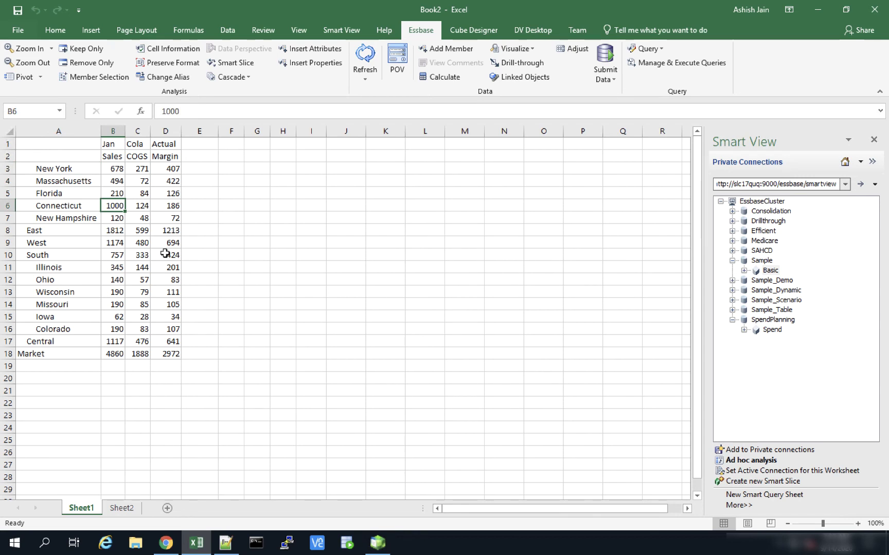
type("310")
key("Tab")
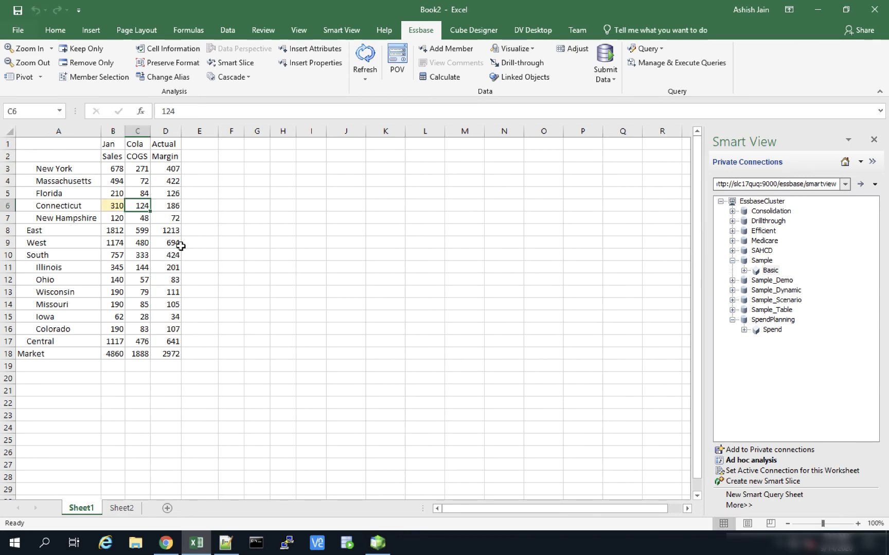
left_click(605, 60)
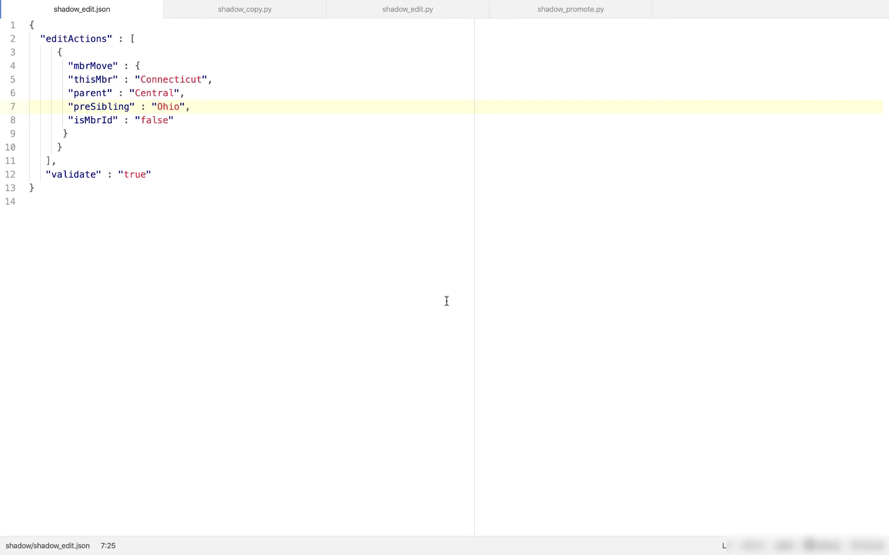
Review shadow_promote.py, then run it to promote _Sample, creating job 76
left_click(581, 11)
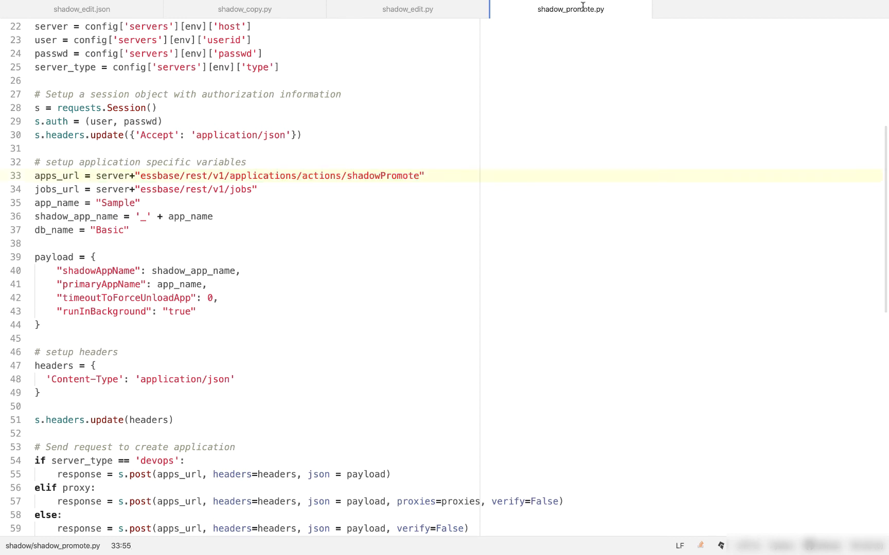
left_click_drag(235, 176, 420, 175)
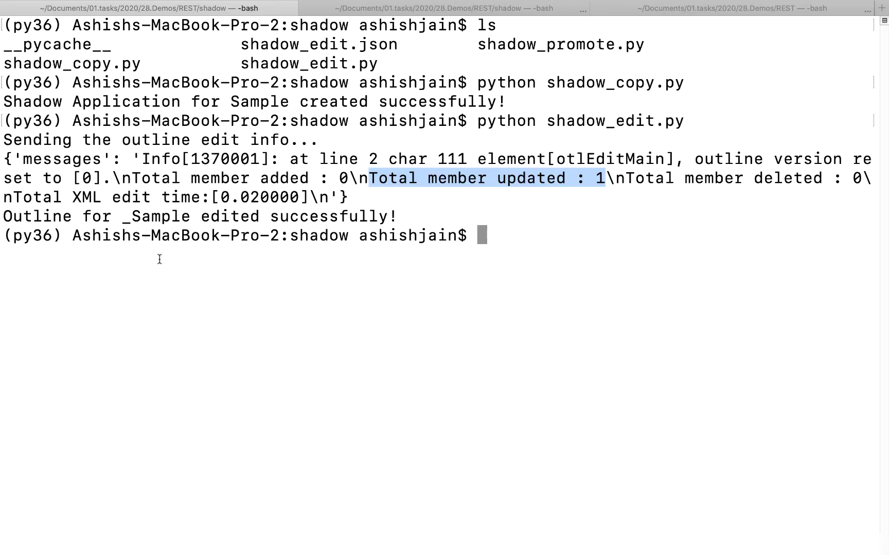
type("python ")
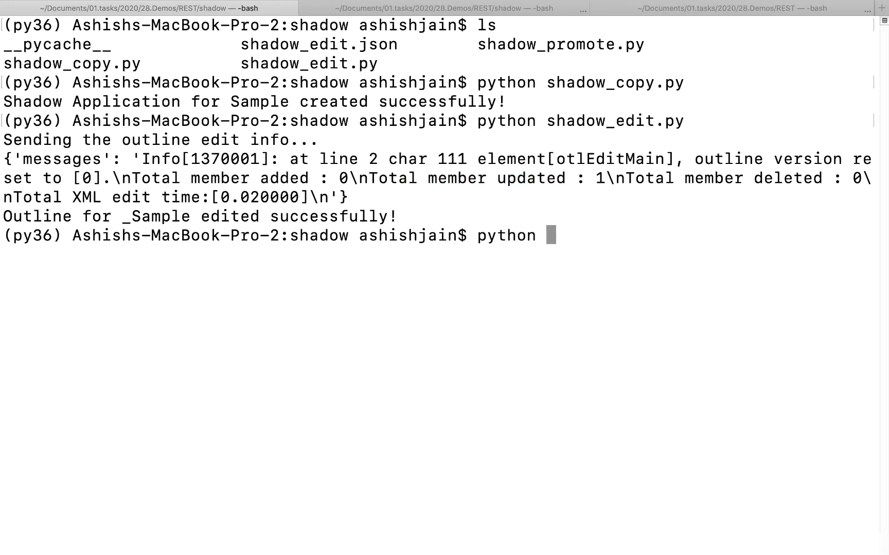
type("shadow")
key("BackSpace")
key("Tab")
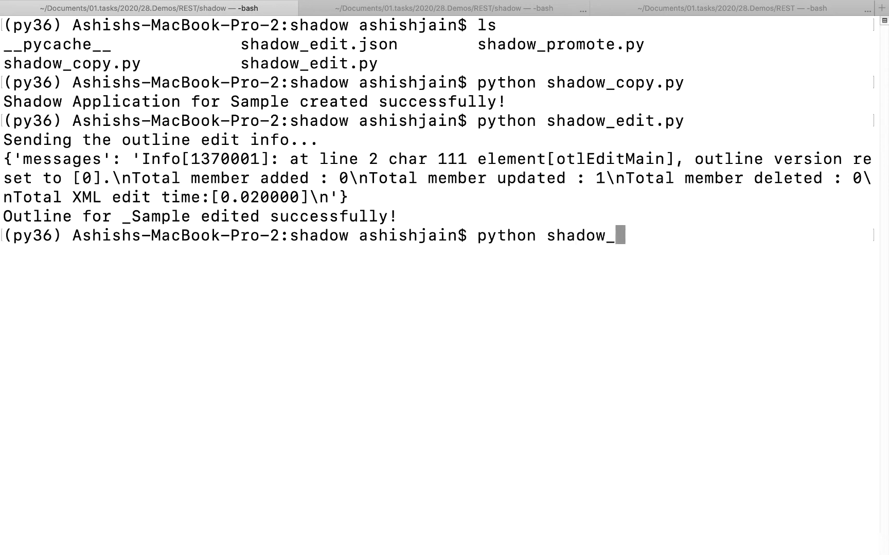
type("pro")
key("Tab")
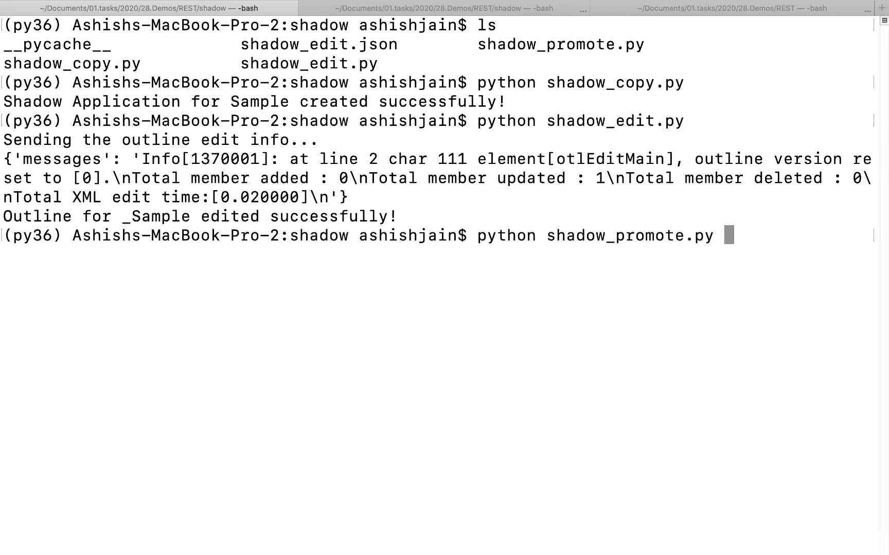
key("Return")
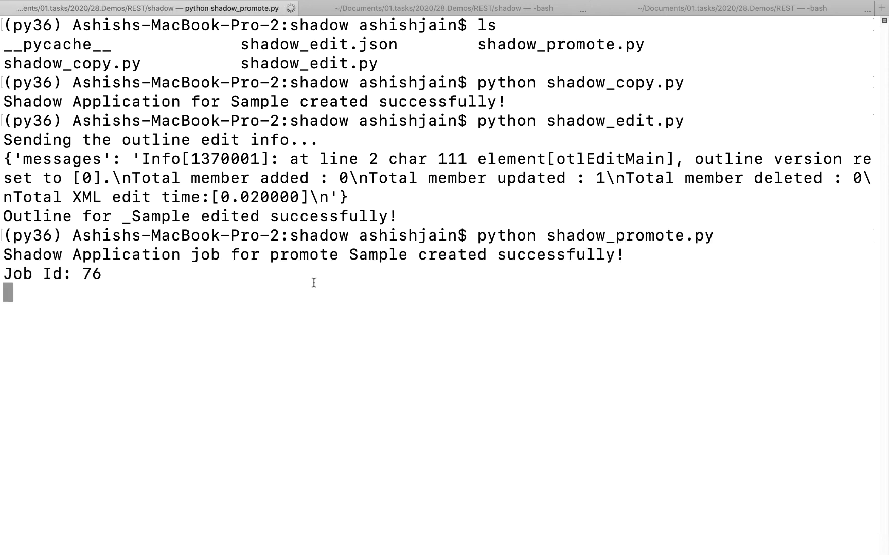
key("ctrl+Left")
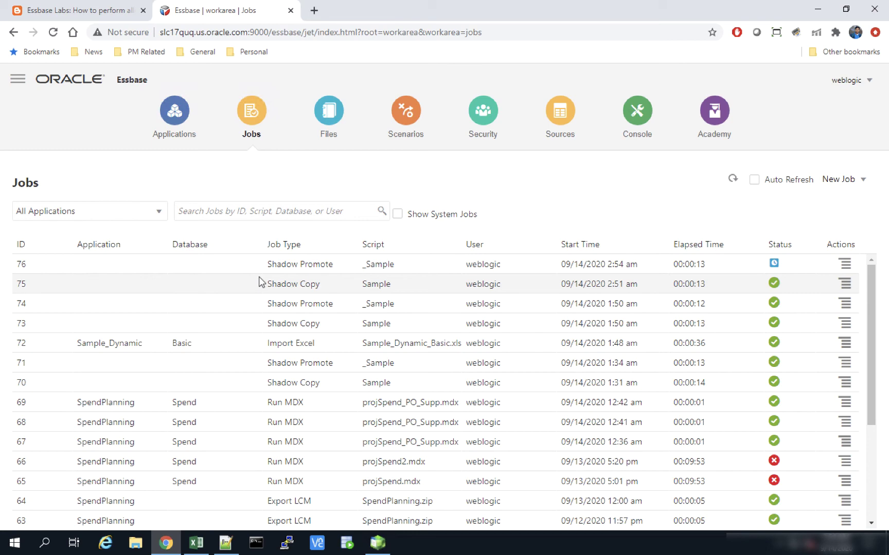
Refresh Jobs and Applications to confirm job 76 finished and _Sample is gone
left_click(731, 180)
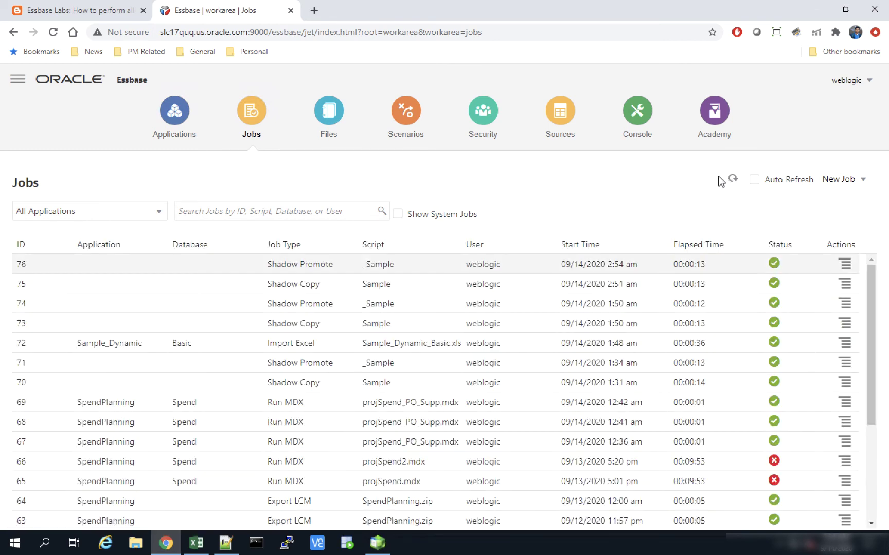
left_click(166, 120)
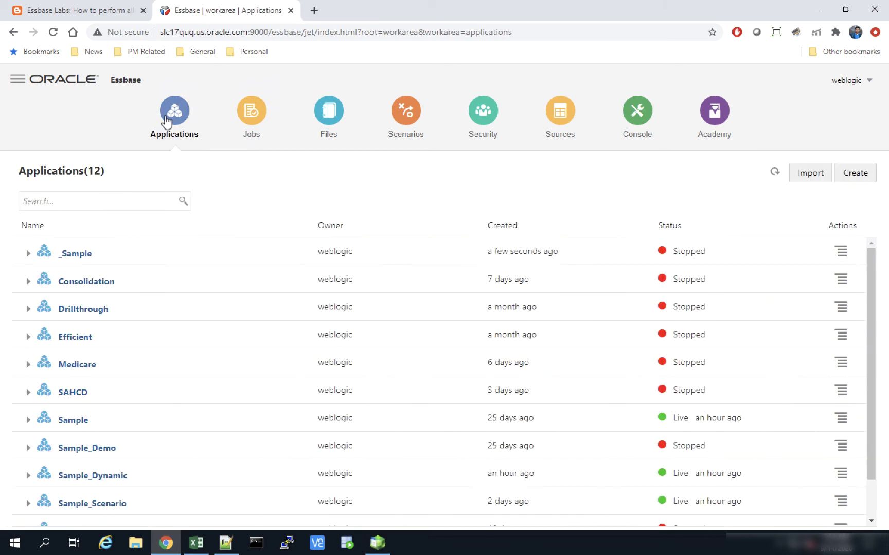
left_click(774, 171)
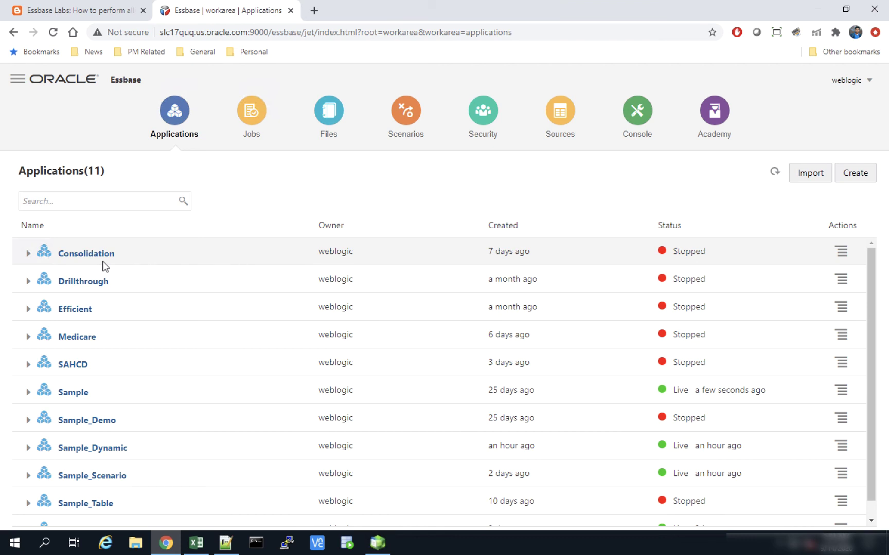
Back in the Excel sheet, select East and open its context menu
left_click(196, 543)
left_click(42, 231)
right_click(42, 231)
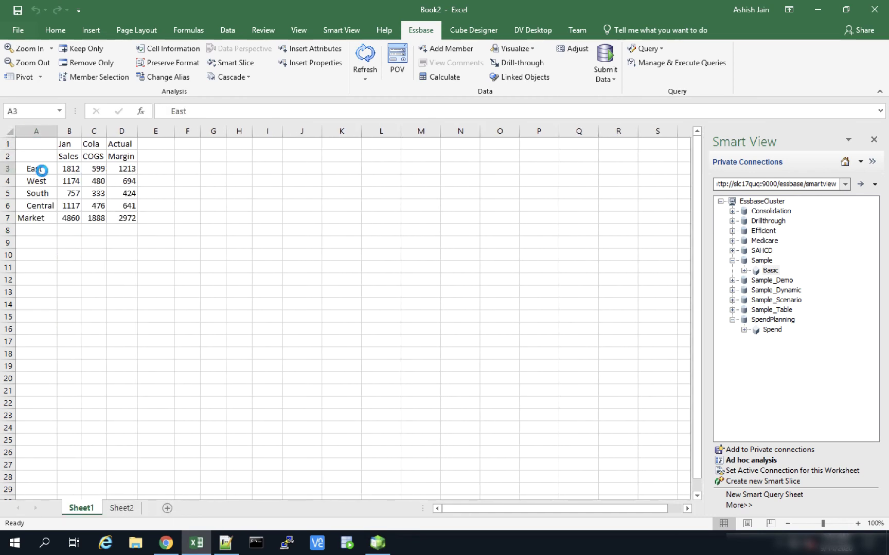
Drill into Central, then submit 310 as Connecticut's Jan Sales
double_click(43, 256)
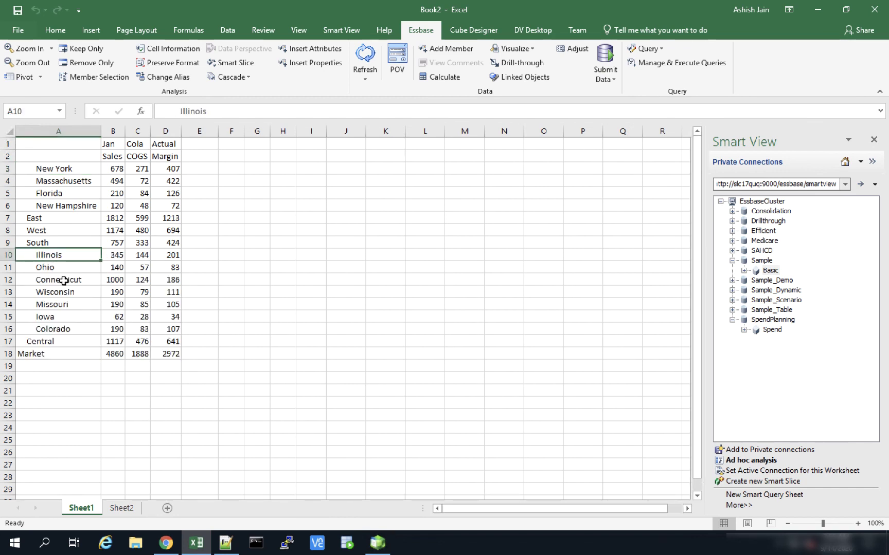
left_click(64, 281)
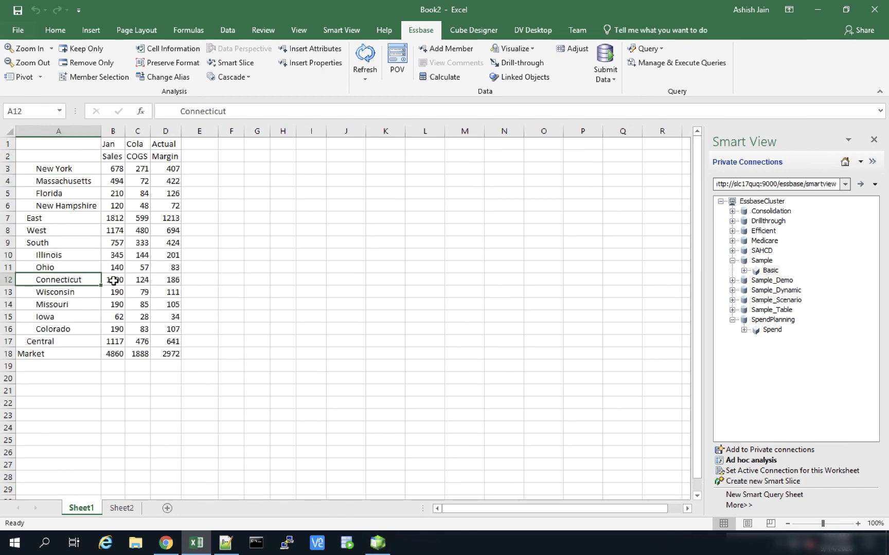
left_click(114, 280)
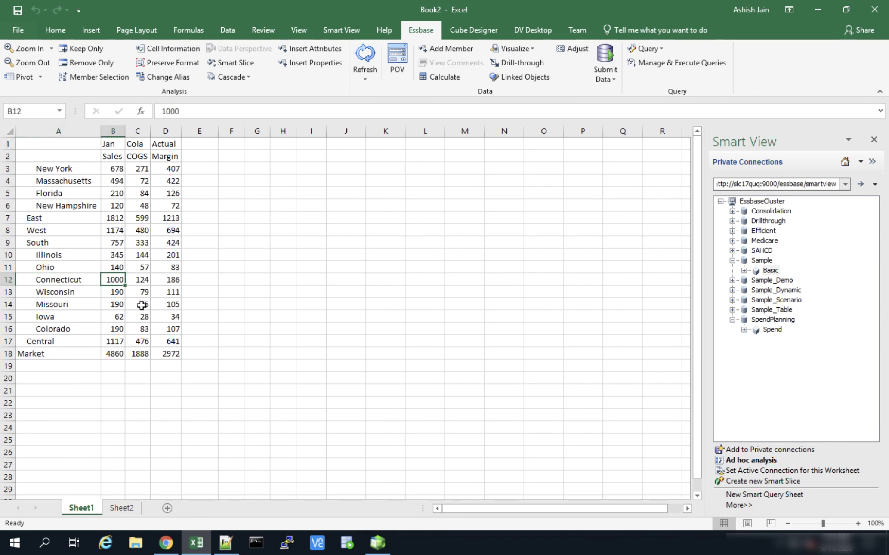
type("310")
left_click(141, 305)
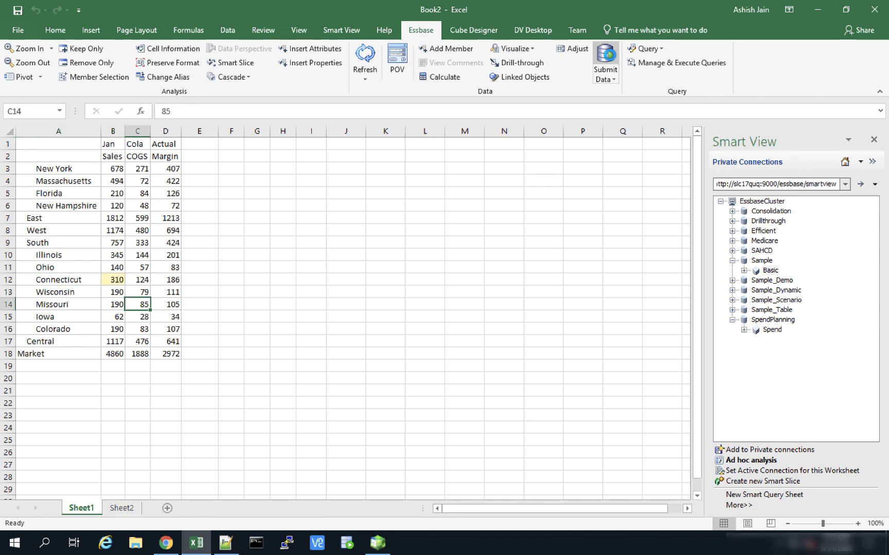
left_click(605, 62)
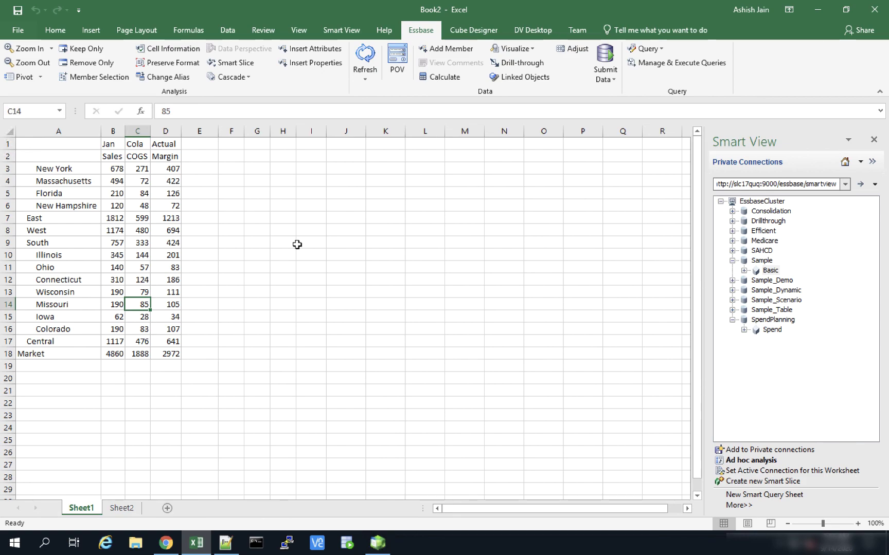